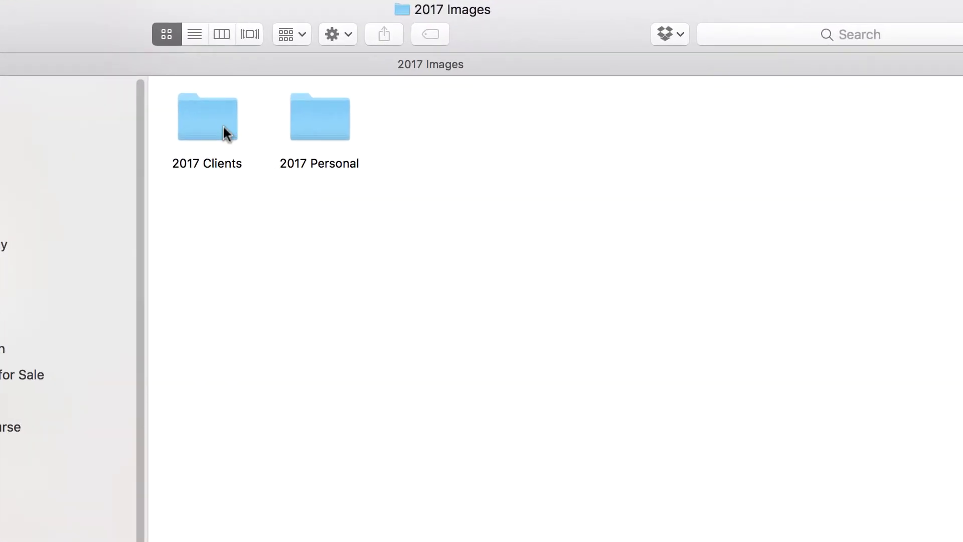
Open 2017 Clients › 08_2017 › the client folder in Finder to reveal 001.NEF and 002.NEF.
double_click(223, 128)
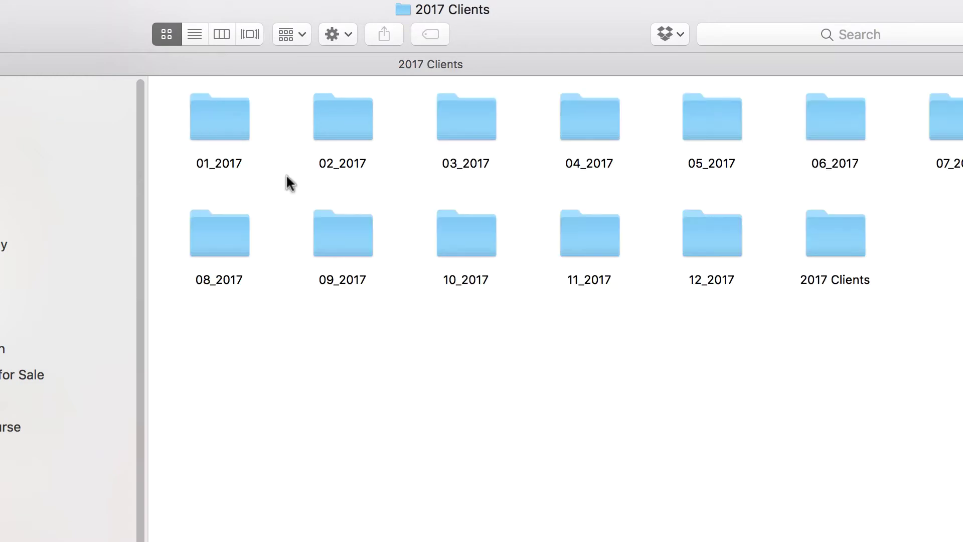
double_click(241, 249)
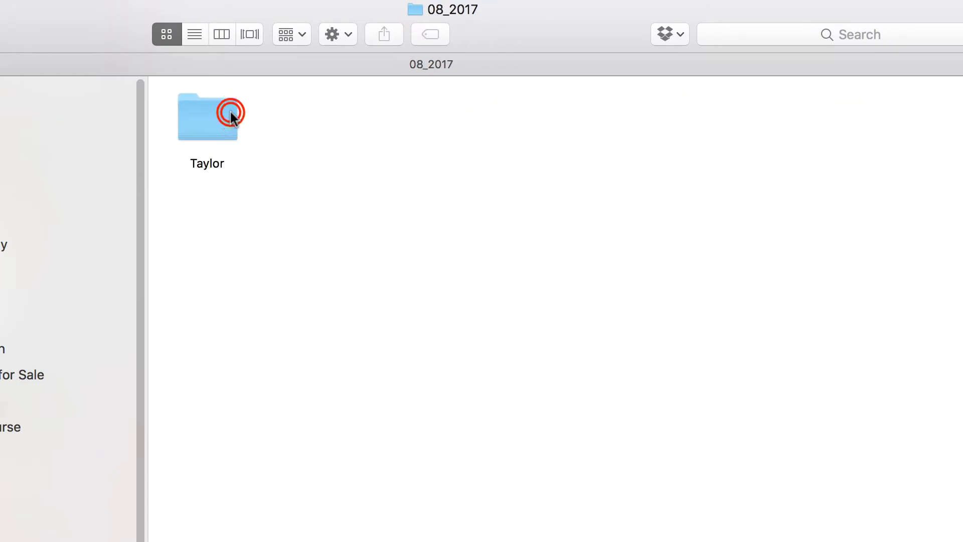
double_click(231, 113)
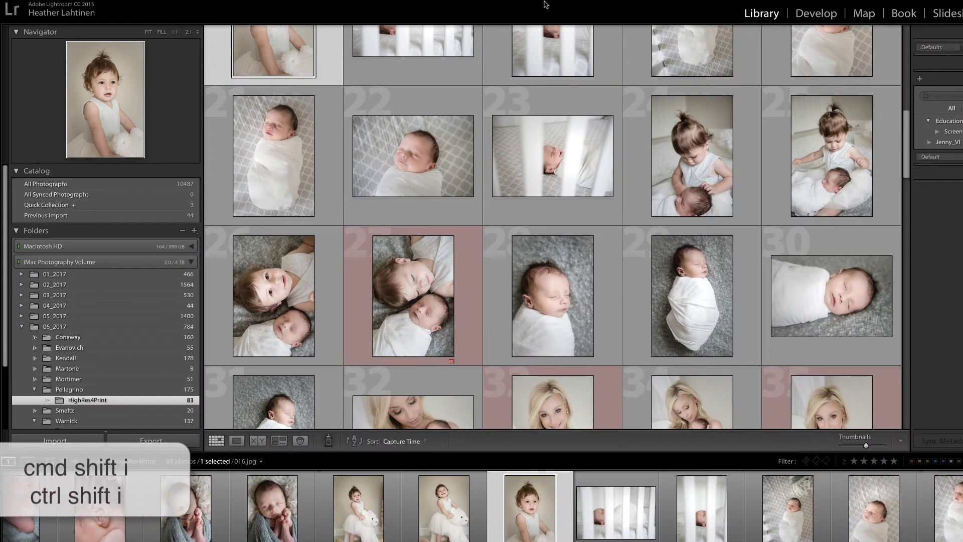
Import the raw photos from 08_2017 with Include Subfolders, then open 001.NEF in Develop.
key(super+shift+i)
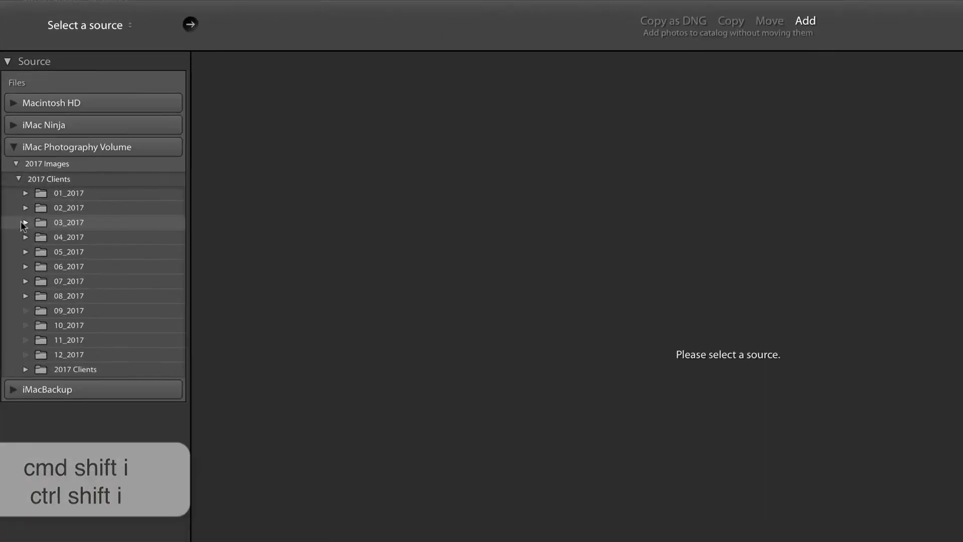
click(25, 304)
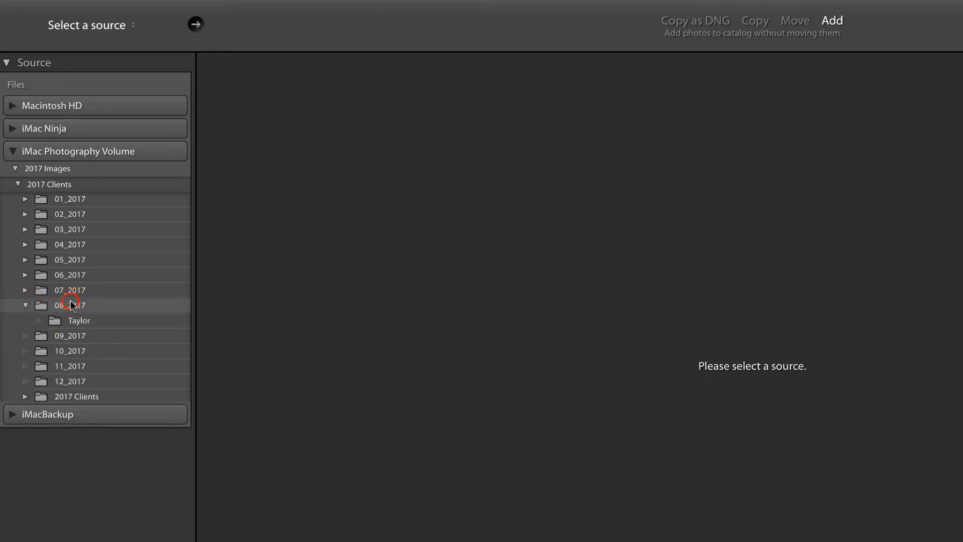
click(68, 305)
click(742, 404)
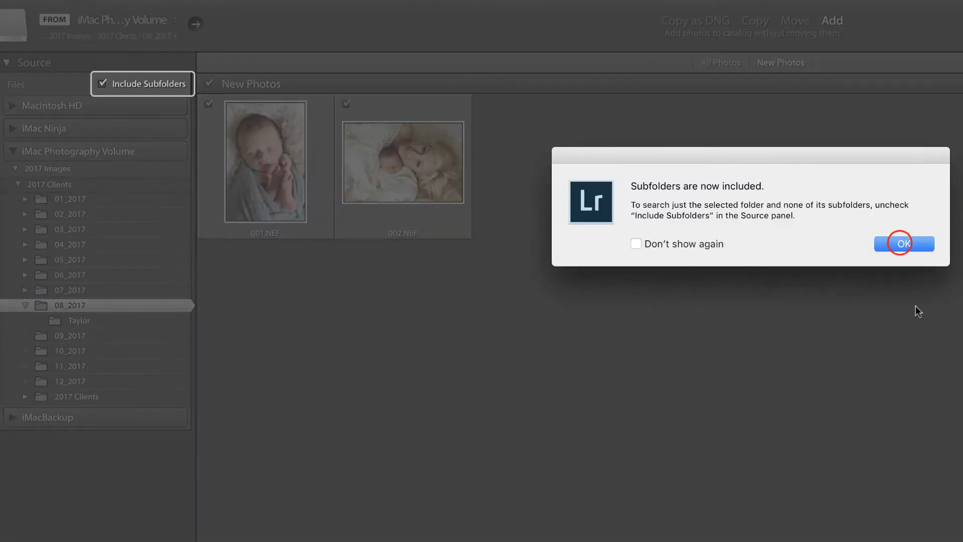
click(904, 243)
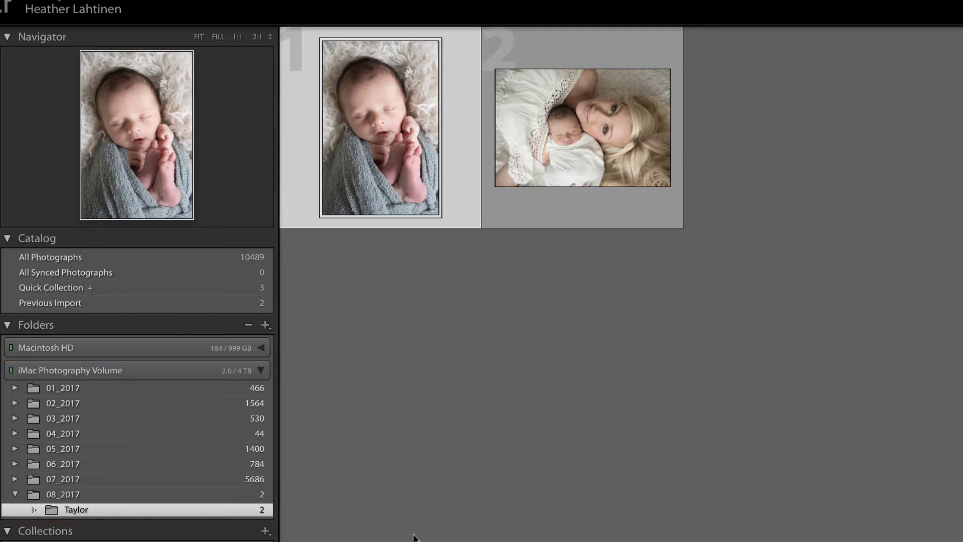
key(d)
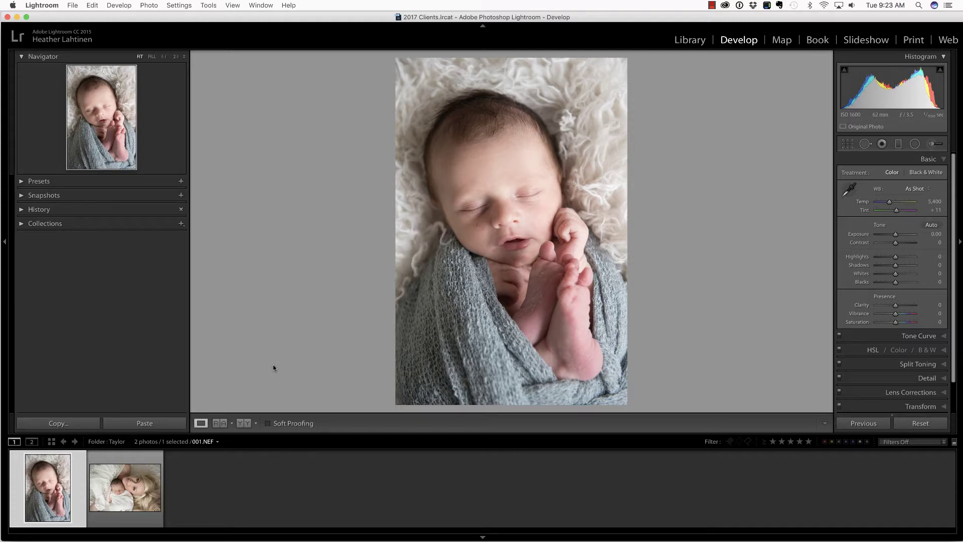
Apply the Soozie's ADJ develop preset and lower exposure to −0.30.
click(39, 180)
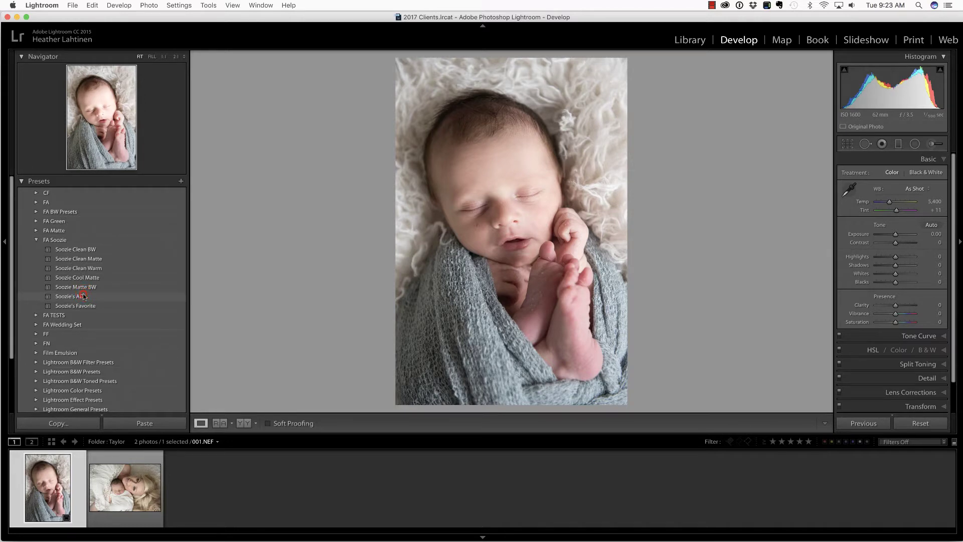
click(84, 296)
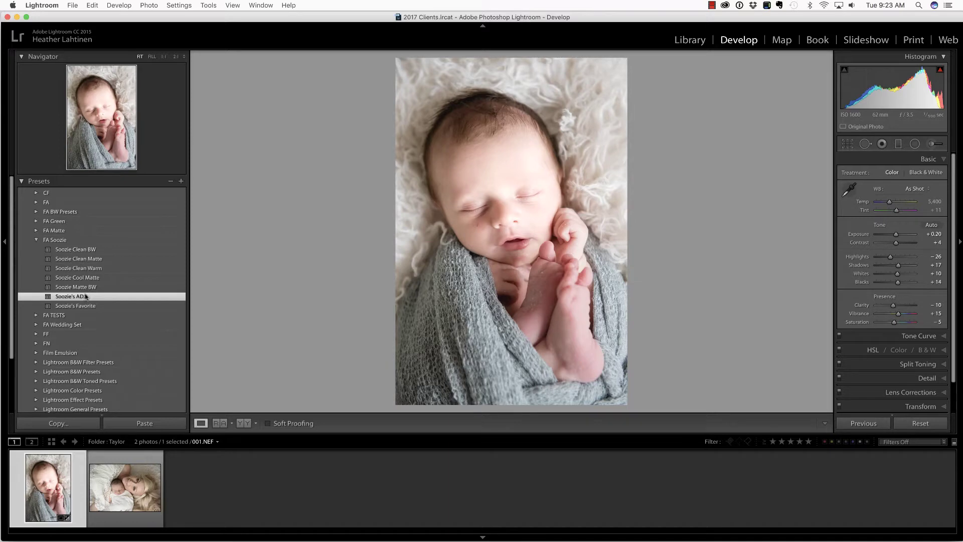
click(895, 233)
drag(885, 244, 894, 236)
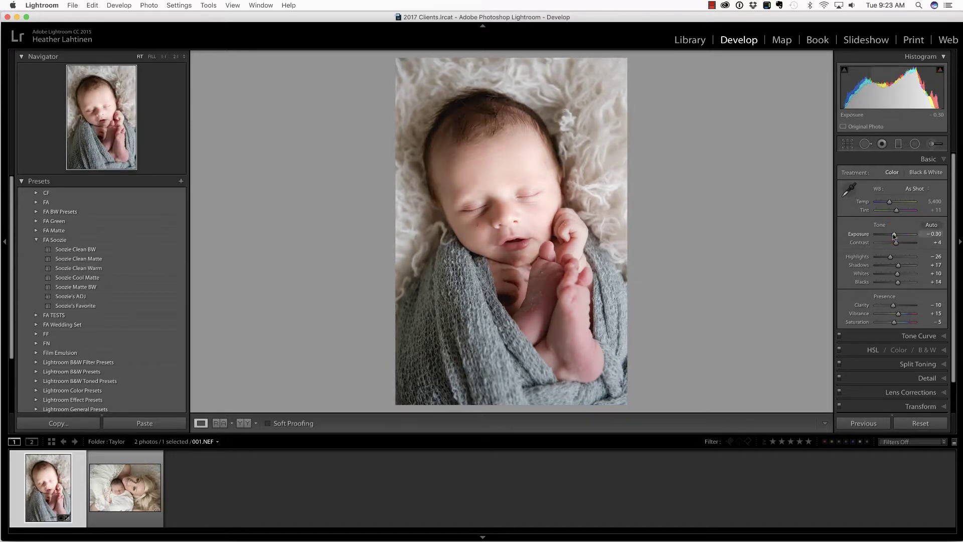
Heal a blemish on the baby's cheek with Spot Removal, then compare with the original.
click(415, 224)
key(q)
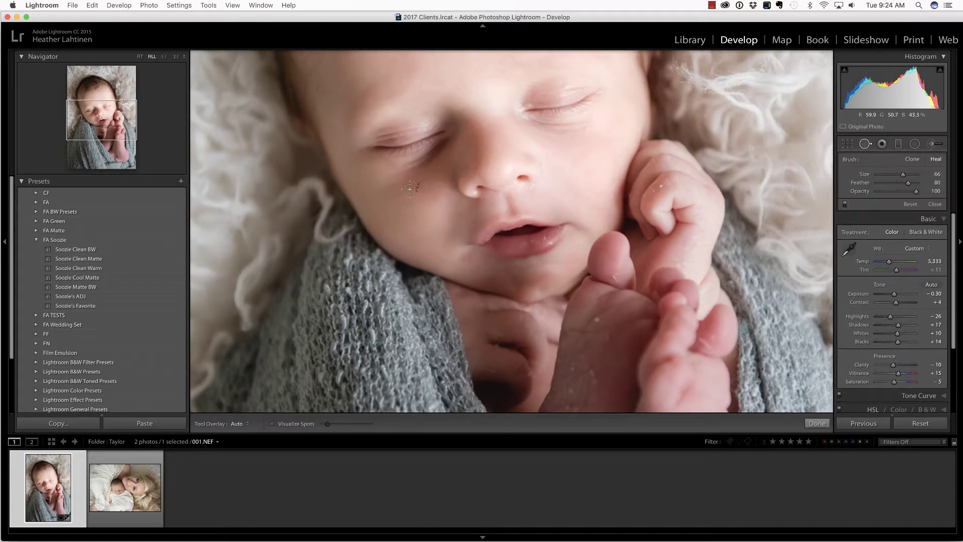
scroll(414, 187, down, 5)
click(417, 185)
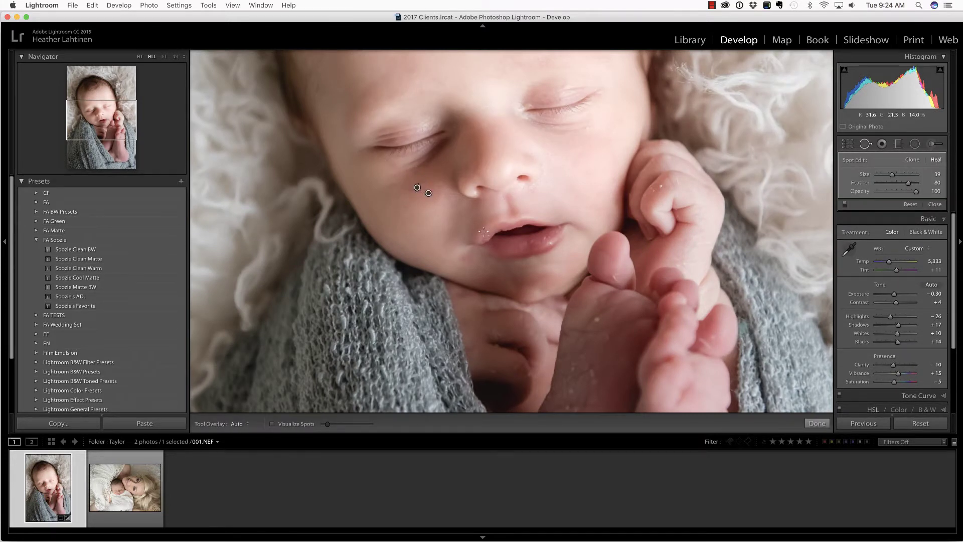
key(q)
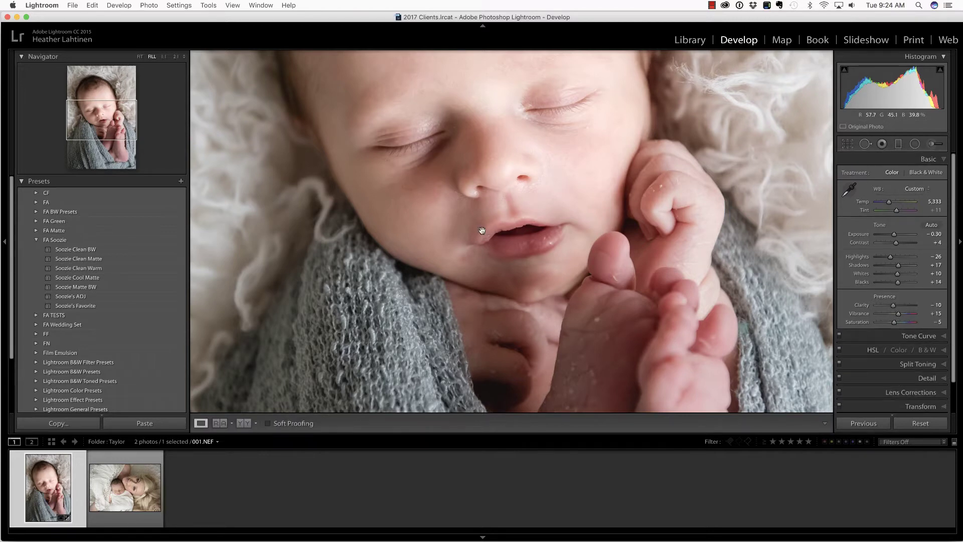
key(z)
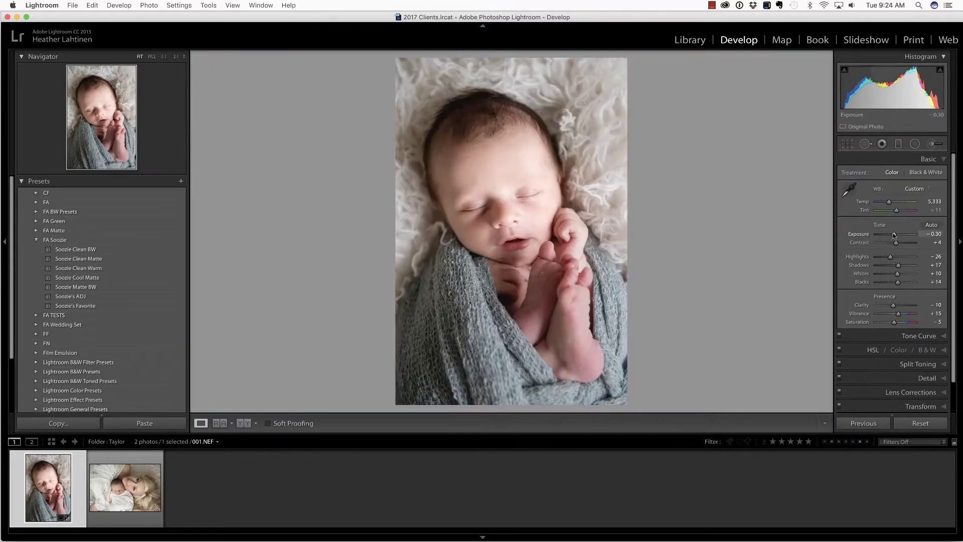
key(backslash)
key(backslash)
On 002.NEF, apply the Soozie's ADJ preset and set exposure to −0.05.
key(Right)
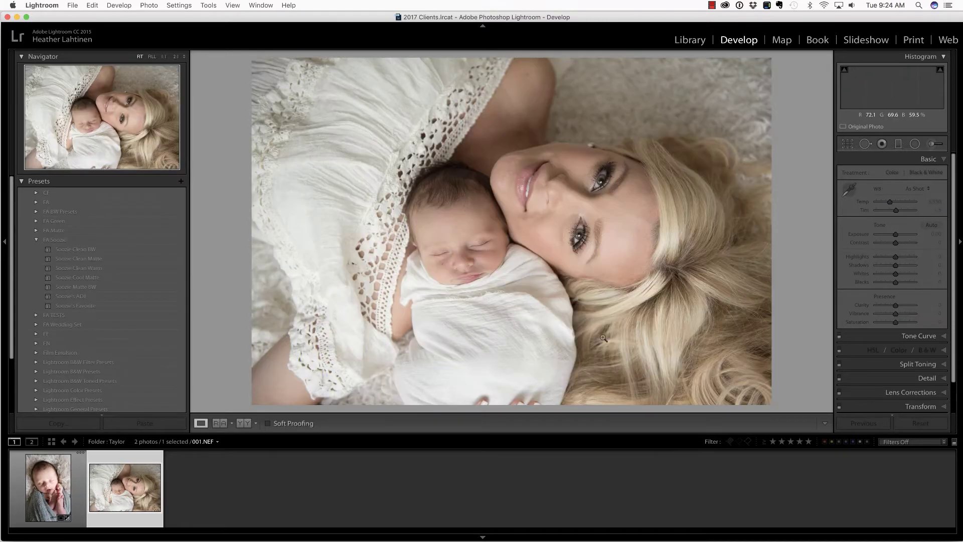
click(140, 295)
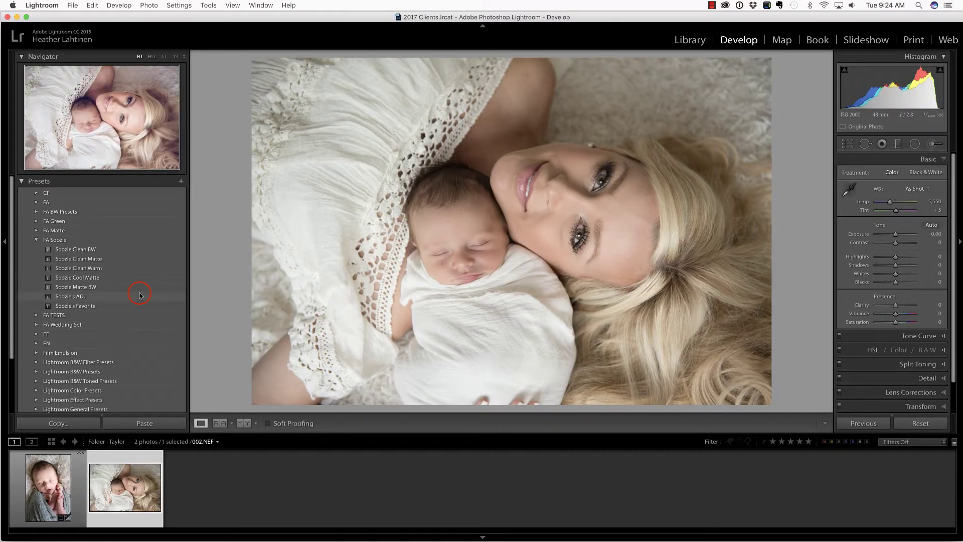
drag(895, 234, 895, 235)
click(890, 203)
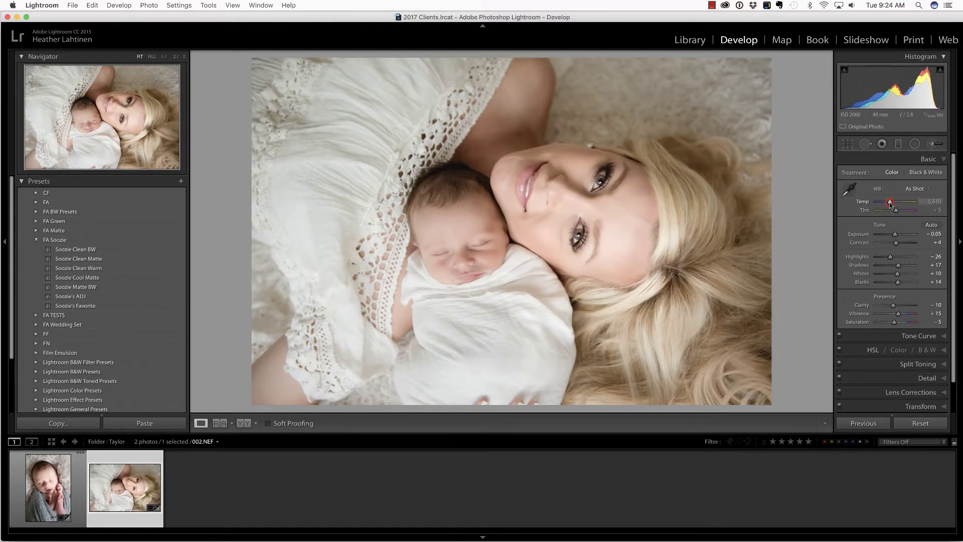
Heal two spots on the baby's cheek with Spot Removal.
click(449, 264)
key(q)
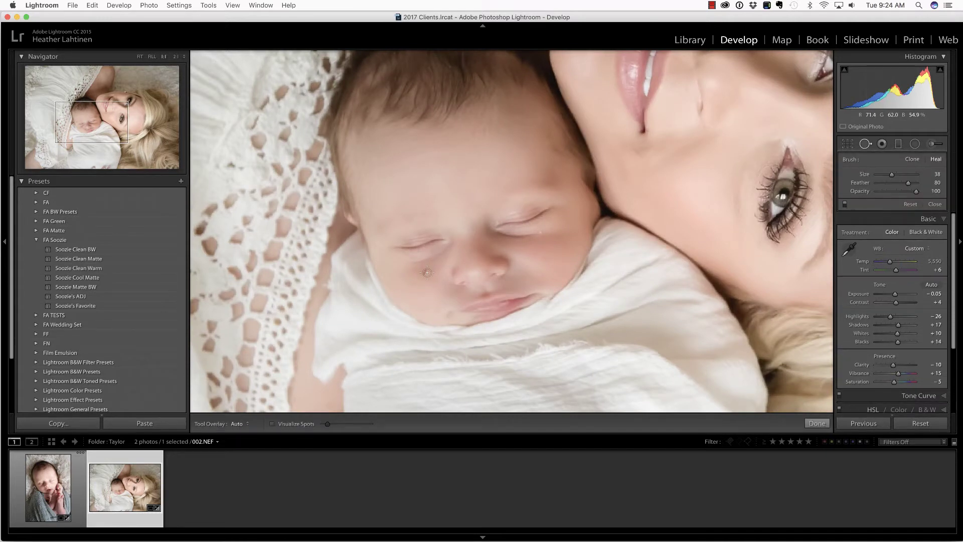
click(425, 272)
click(431, 288)
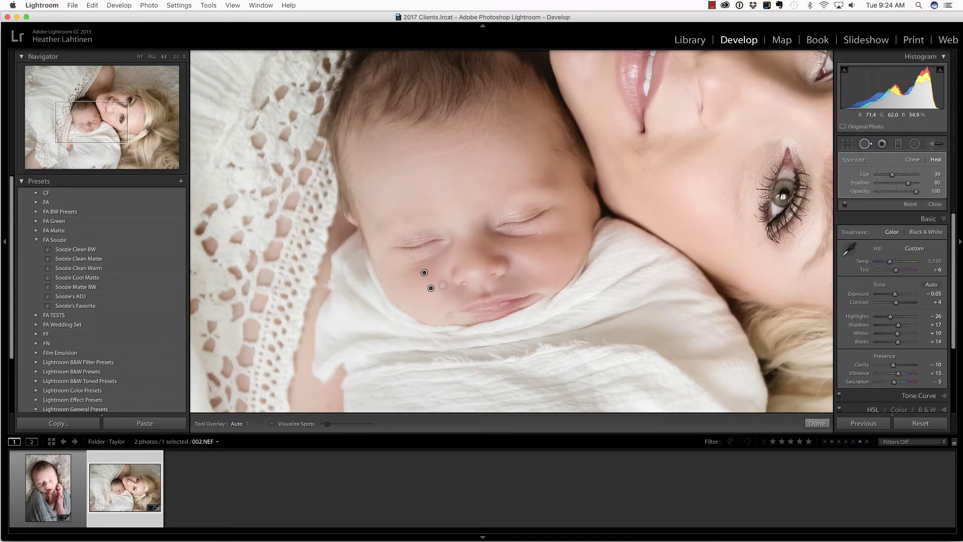
key(q)
key(z)
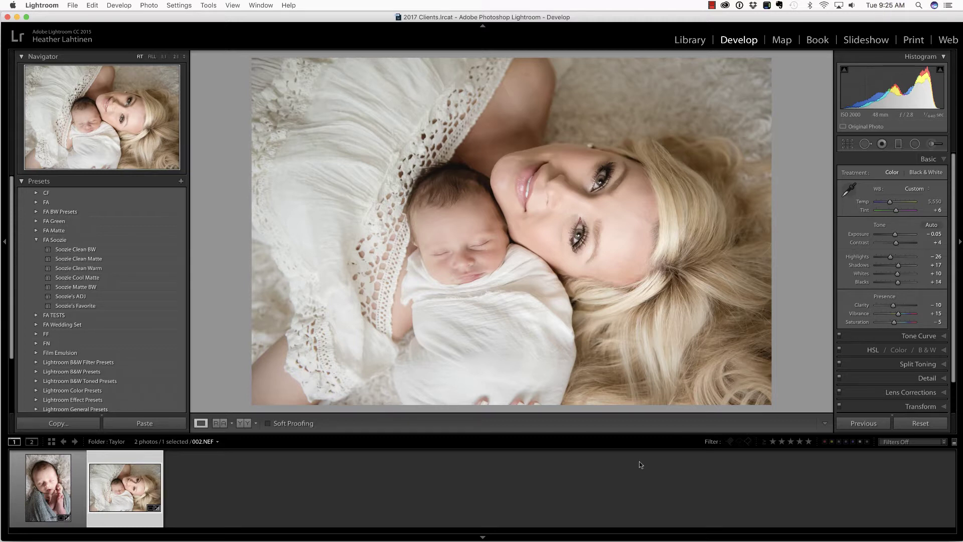
Export both photos with the HighRes4Print preset, keeping Show in Finder after export.
click(54, 492)
key(super+a)
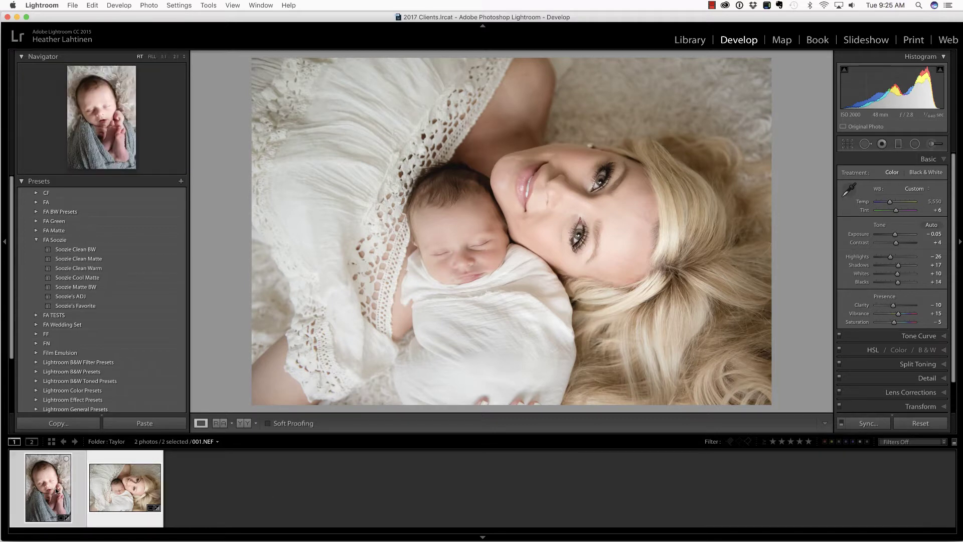
key(super+shift+e)
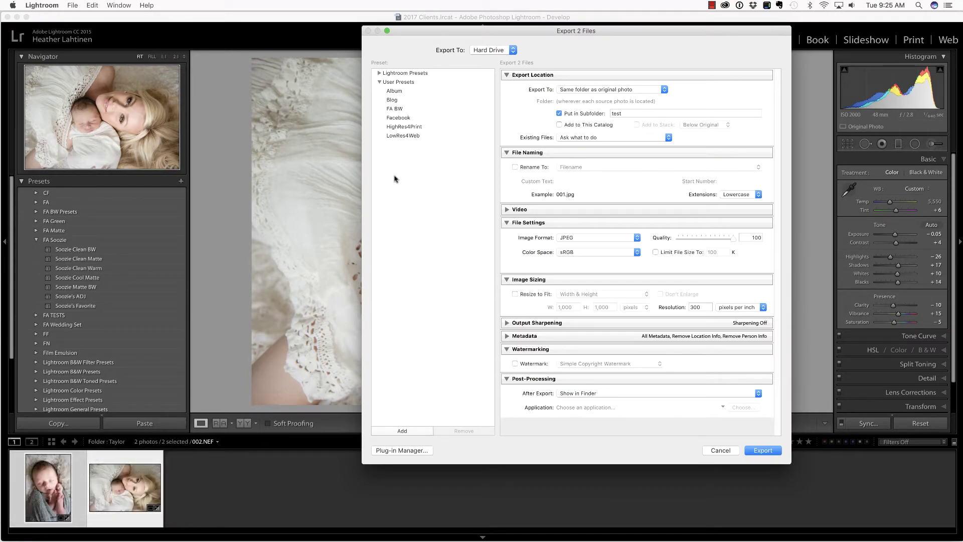
click(404, 126)
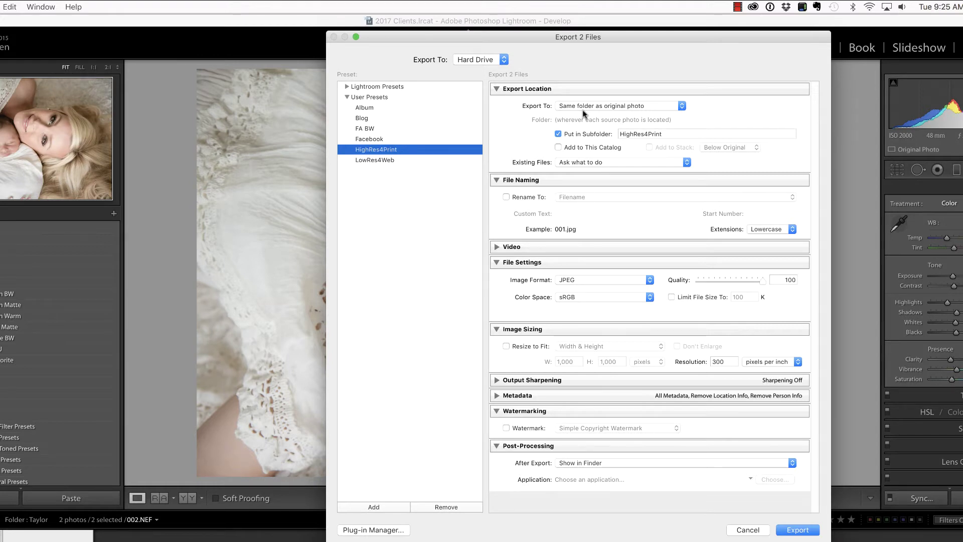
click(644, 463)
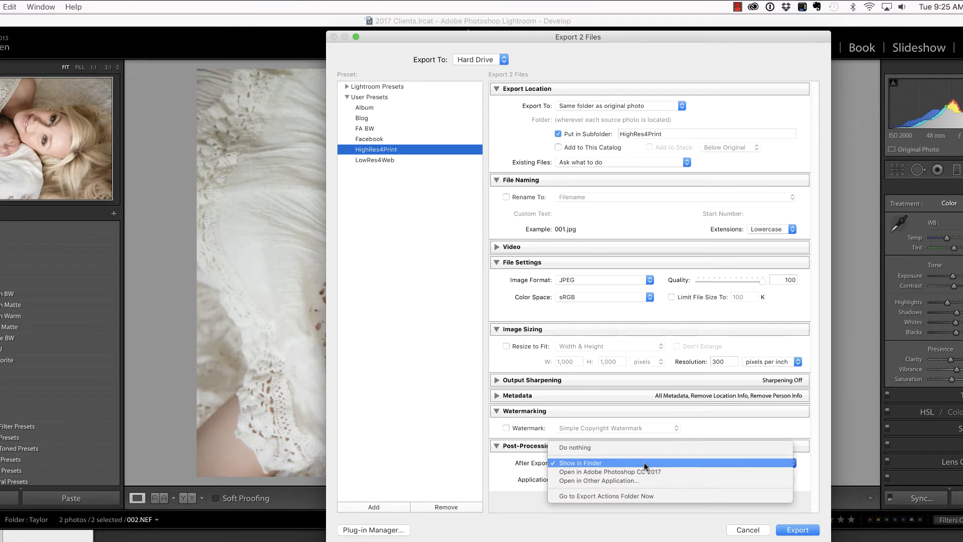
click(606, 464)
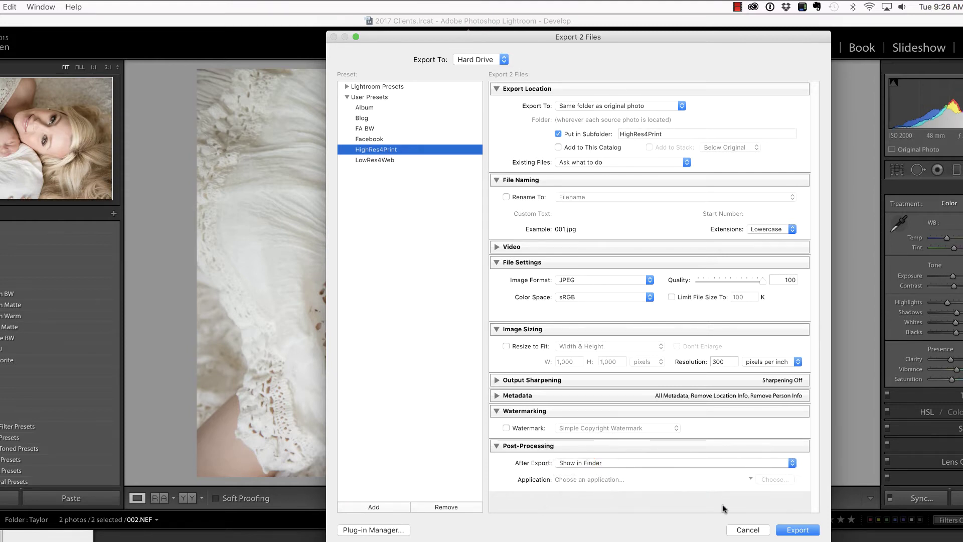
Export 001.jpg and 002.jpg to HighRes4Print, check them in Finder, and return to Lightroom.
click(794, 533)
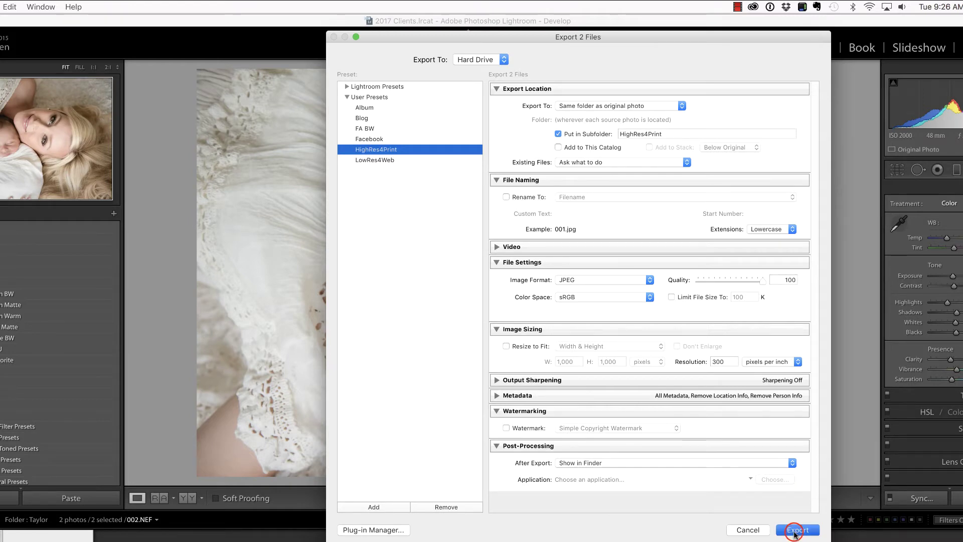
drag(232, 90, 400, 289)
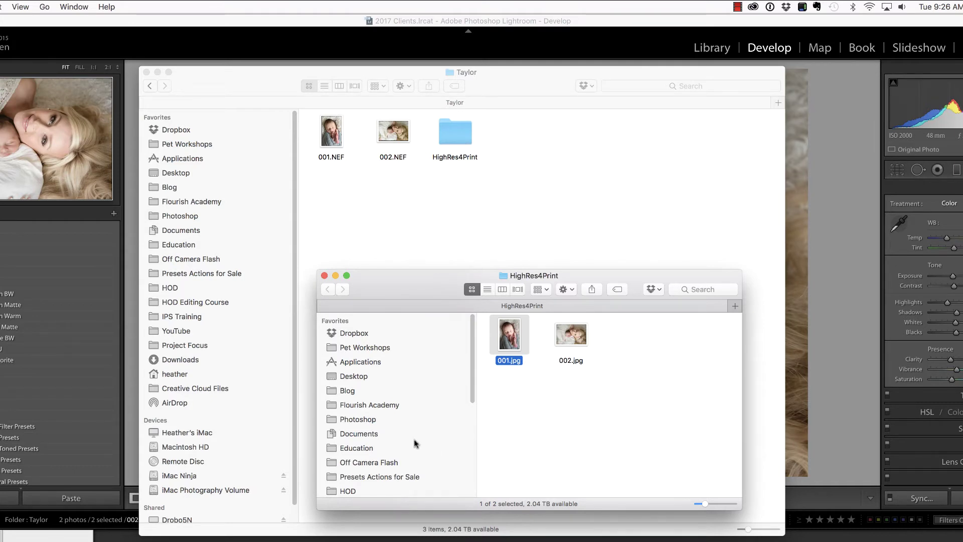
key(super+Tab)
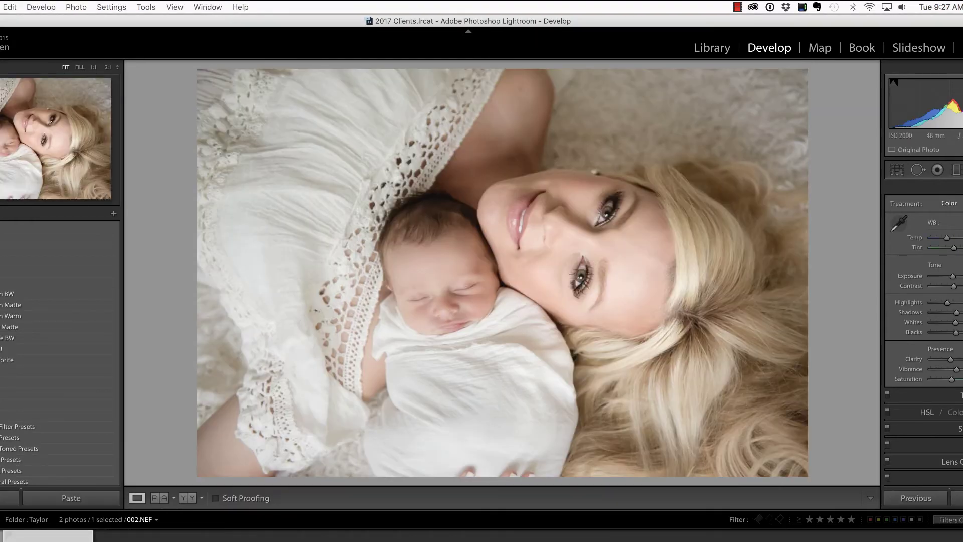
Bring up the photo's context menu at Edit In > Edit in Adobe Photoshop CC 2017.
right_click(46, 535)
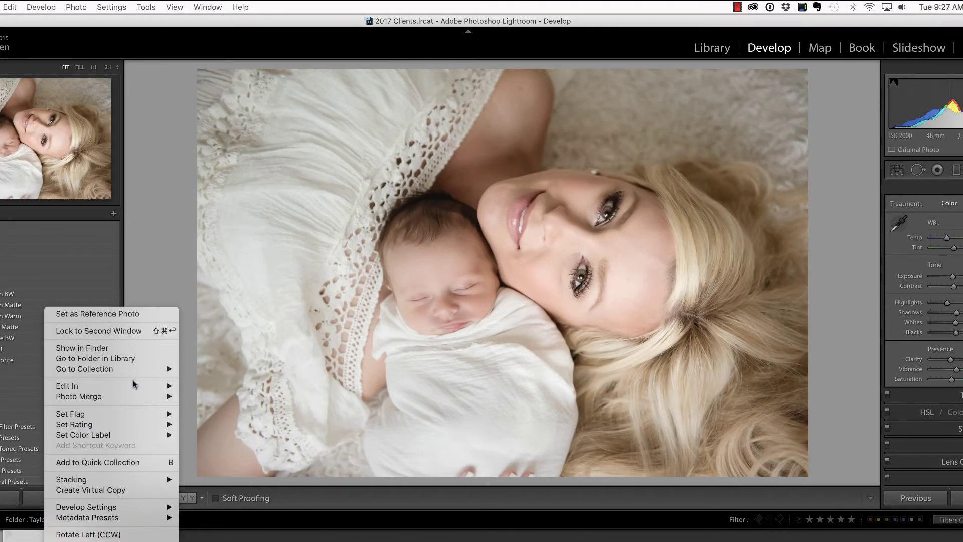
mouse_move(133, 385)
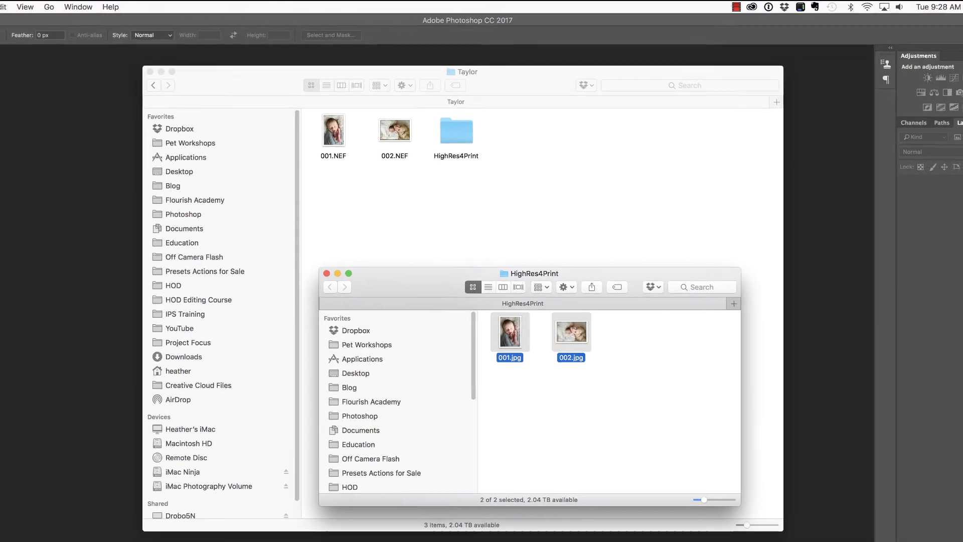
Open both JPEGs in Photoshop and run Retouch - Close on 002.jpg, lowering Powder opacity slightly.
click(572, 541)
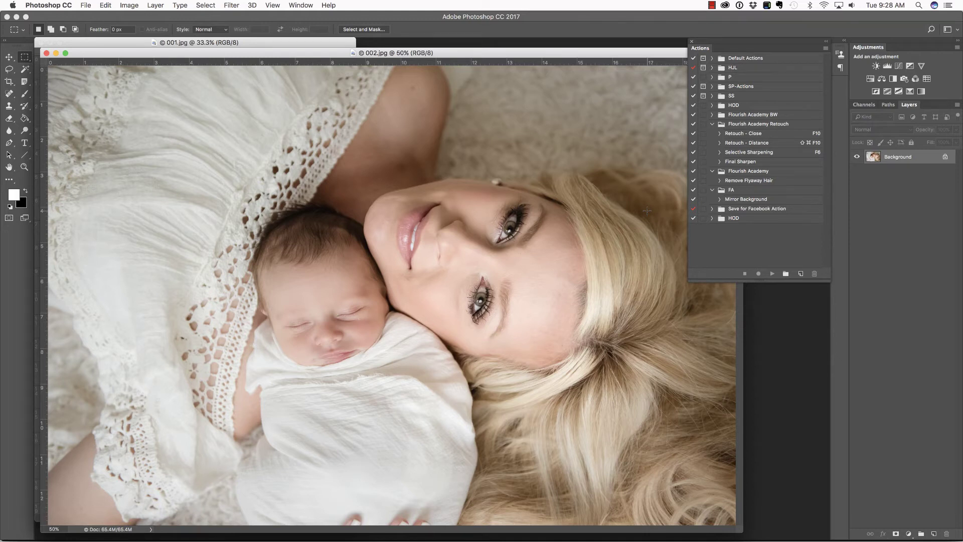
key(F10)
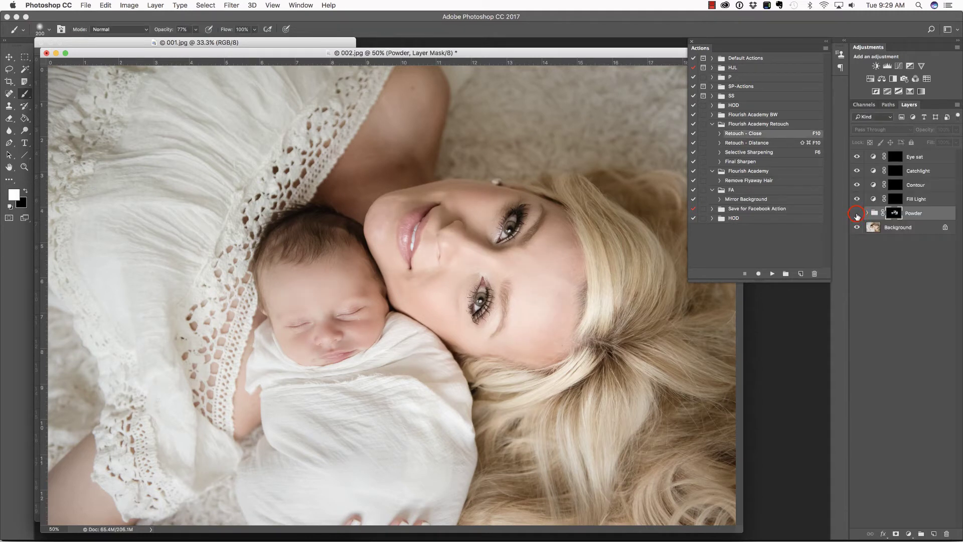
drag(930, 132, 923, 134)
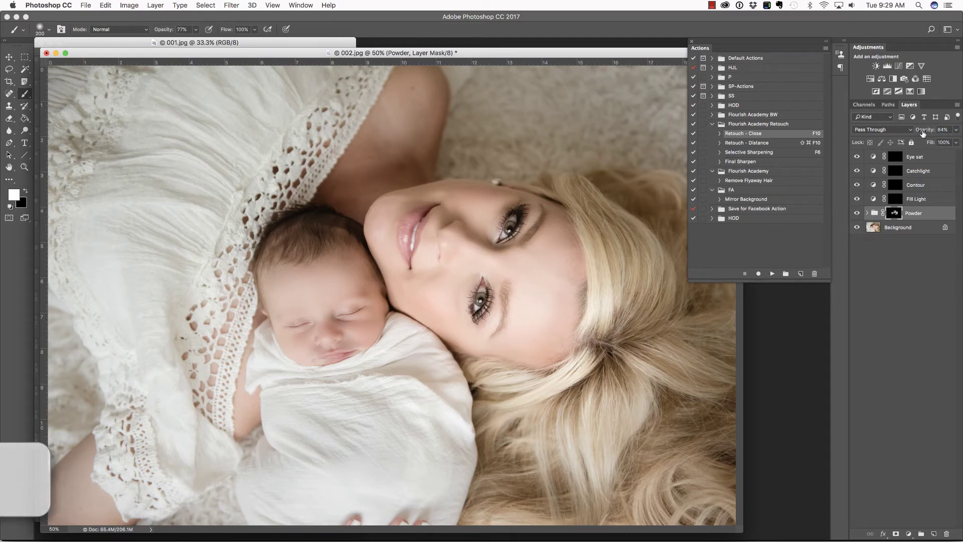
Flatten 002.jpg into one layer, save it as JPEG and close it.
key(super+shift+e)
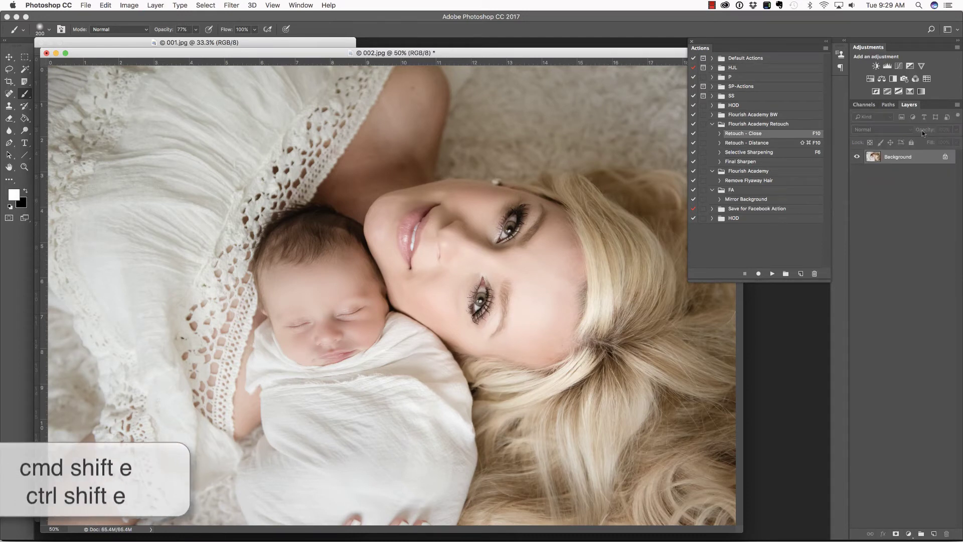
key(super+s)
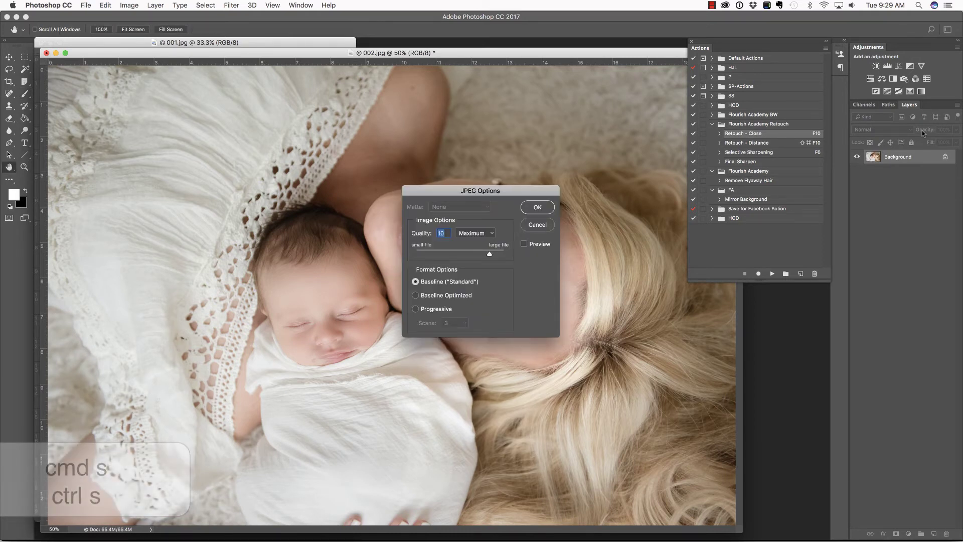
key(Return)
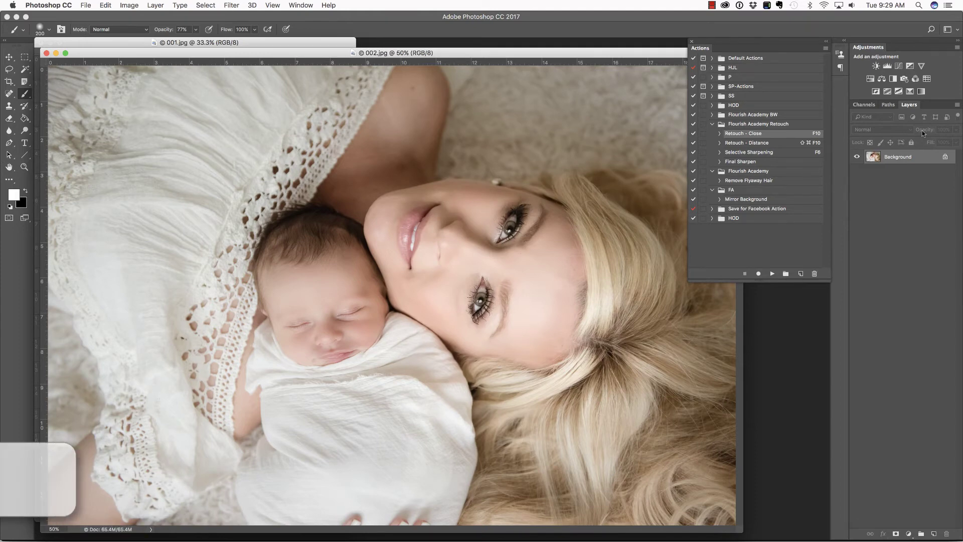
key(super+w)
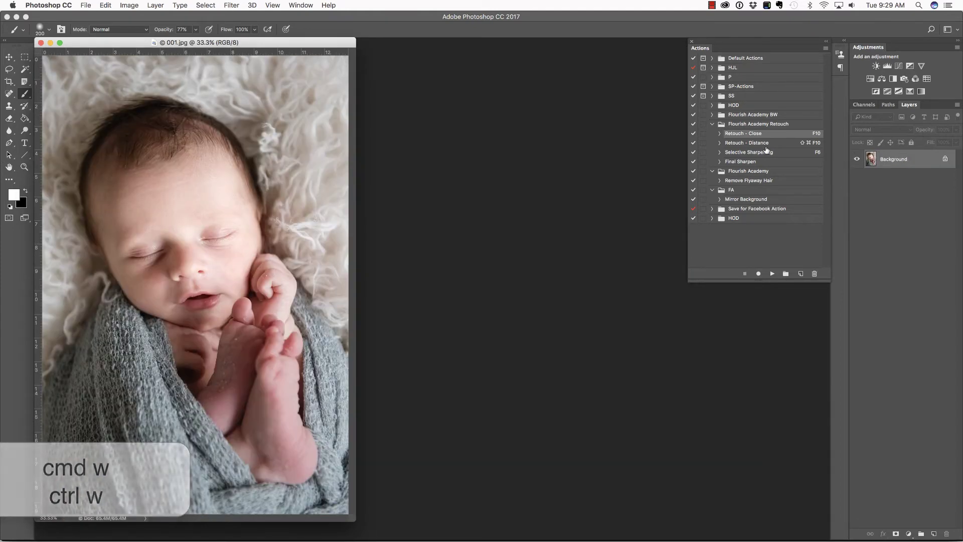
Centre 001.jpg, run Retouch - Close, set the Powder group to 83% opacity, and merge layers.
drag(315, 44, 540, 65)
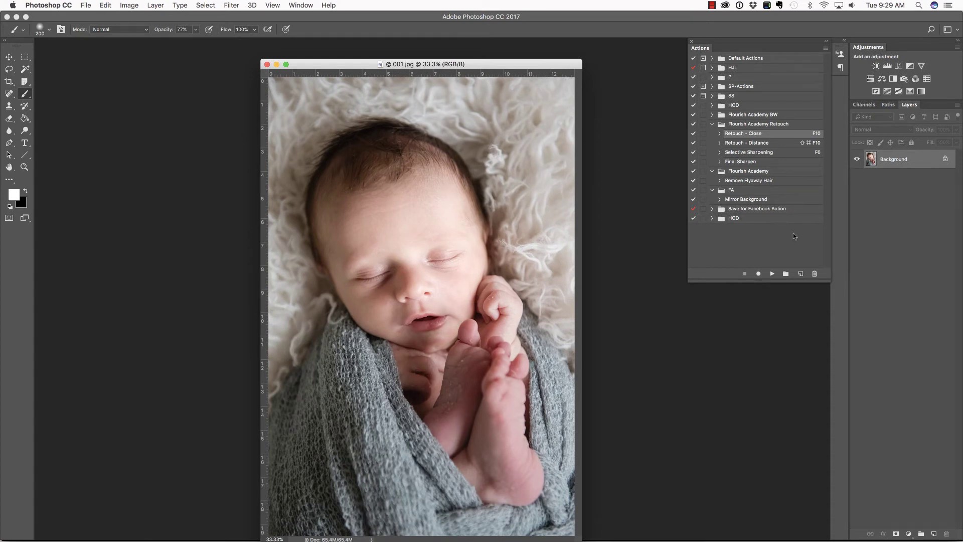
key(F10)
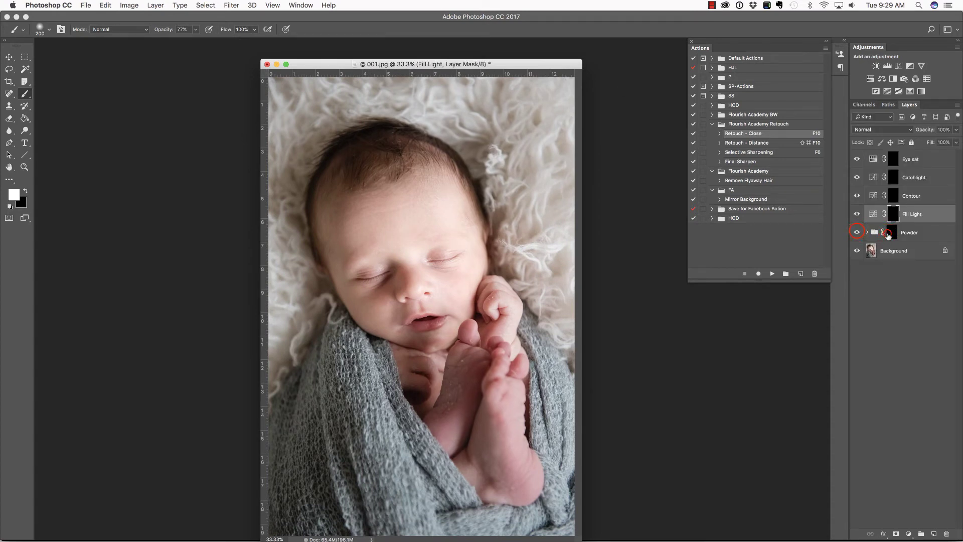
click(886, 232)
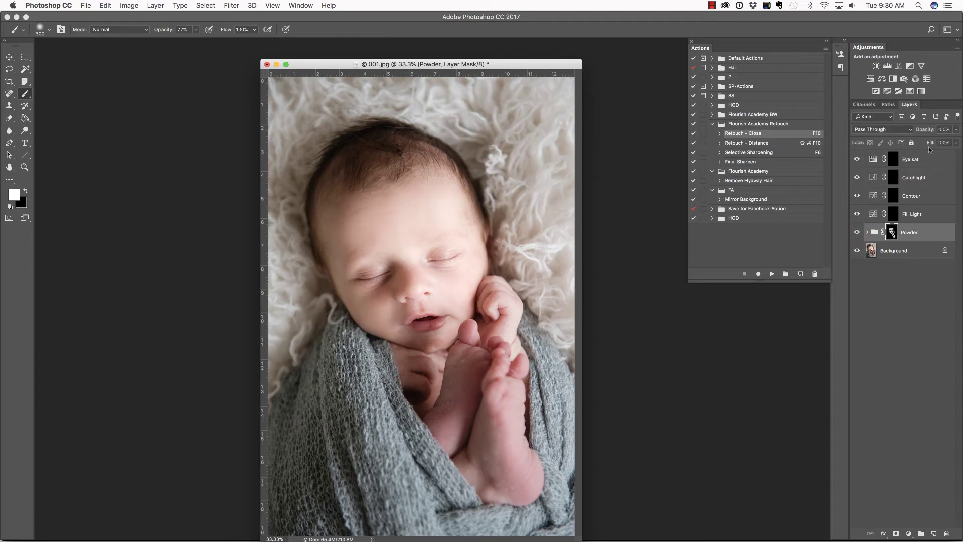
drag(928, 131, 922, 132)
key(super+shift+e)
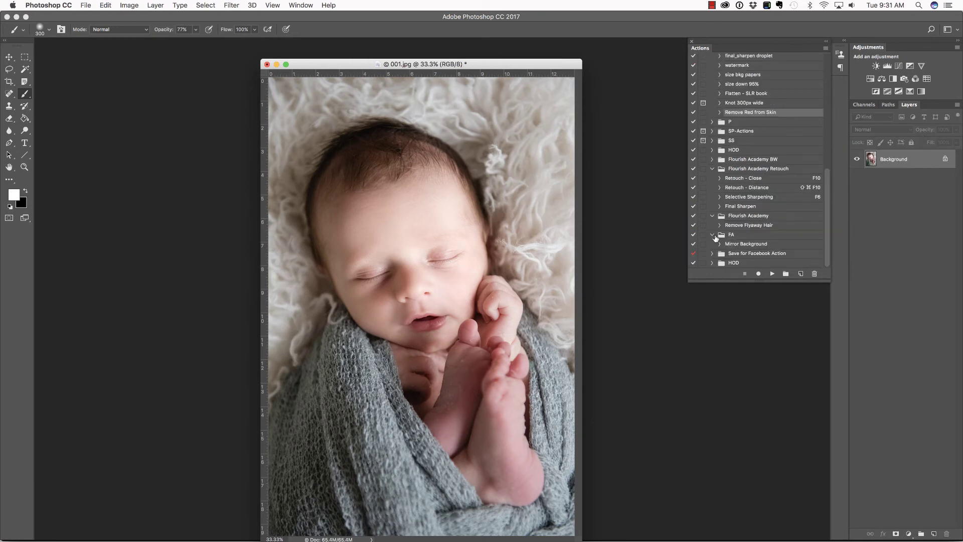
Run Remove Red from Skin, paint it onto the toes and set it to 87% opacity.
click(772, 274)
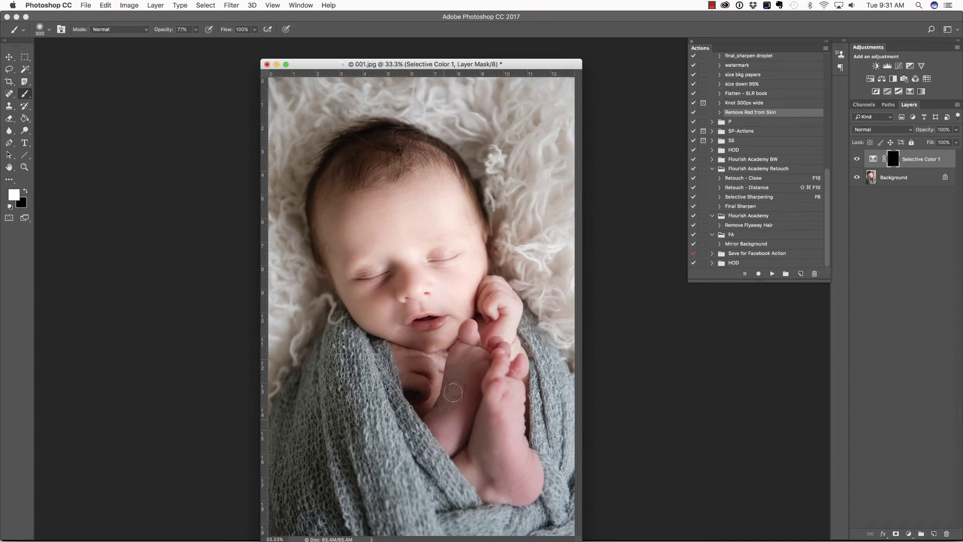
drag(500, 362, 469, 339)
key(bracketleft)
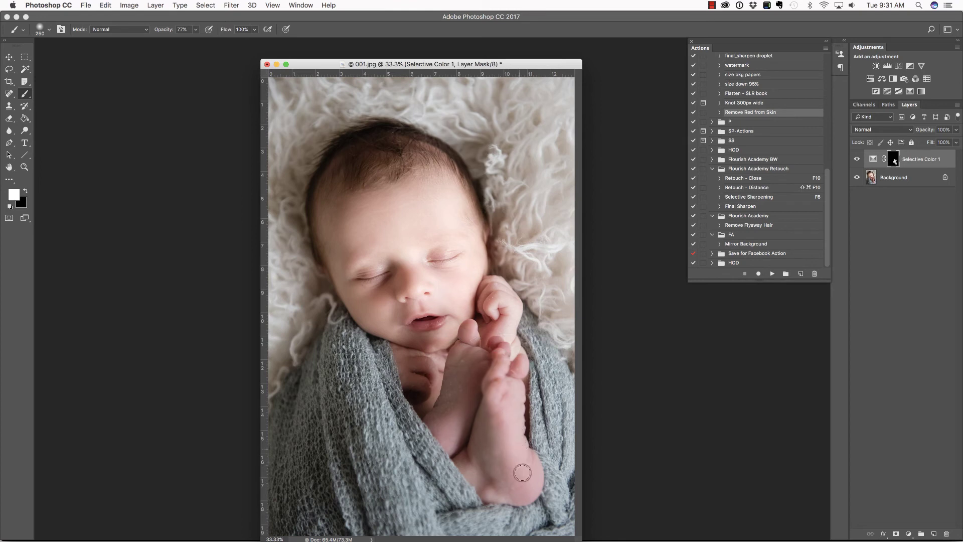
click(857, 159)
click(857, 160)
drag(930, 133, 923, 132)
Merge the correction into the Background, save 001.jpg as JPEG and close it.
key(super+e)
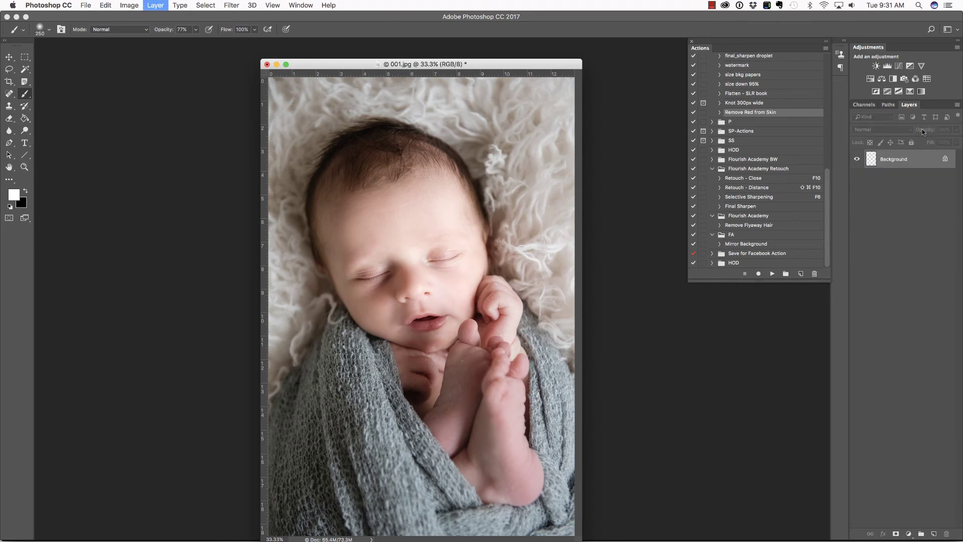
key(super+s)
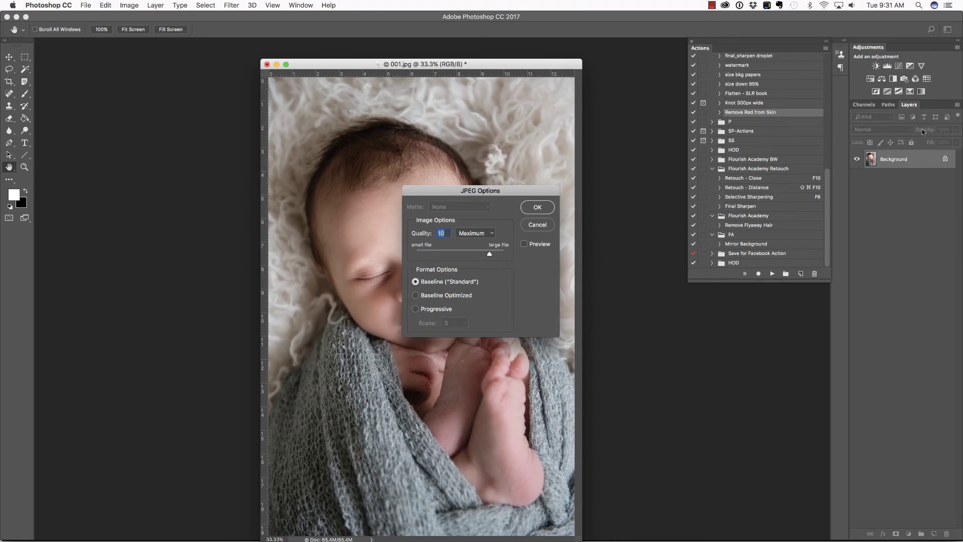
key(Return)
key(super+w)
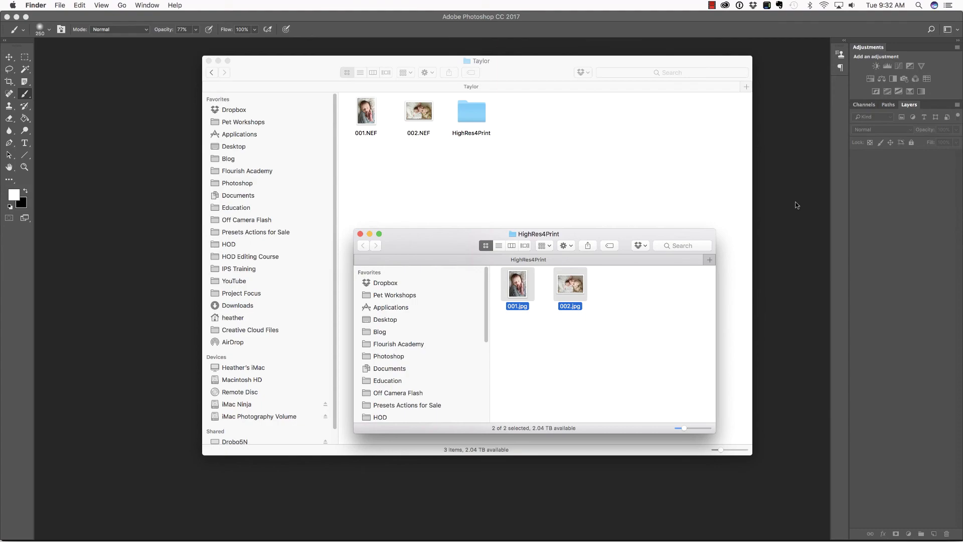
Import the two retouched JPEGs from Taylor > HighRes4Print and display that folder's photos.
key(super+Tab)
key(super+Tab)
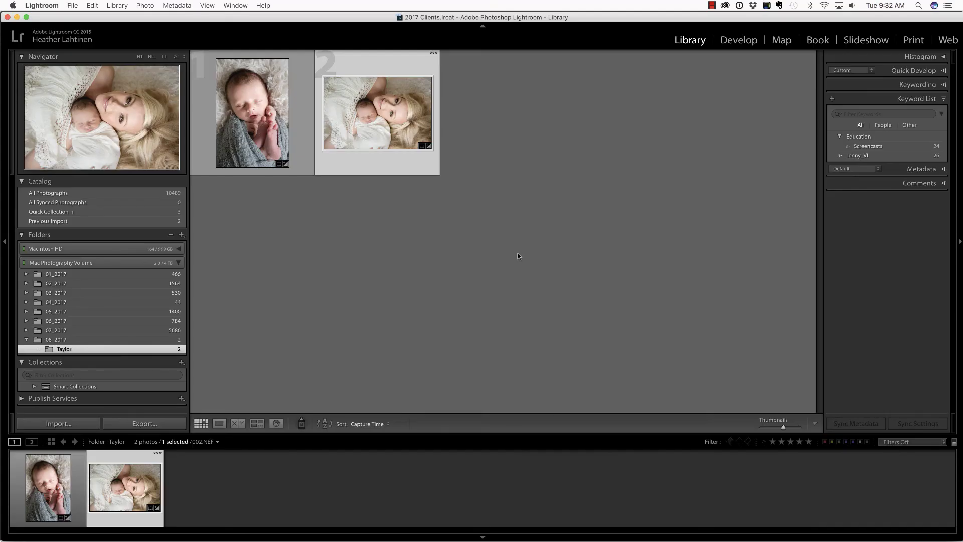
key(super+shift+i)
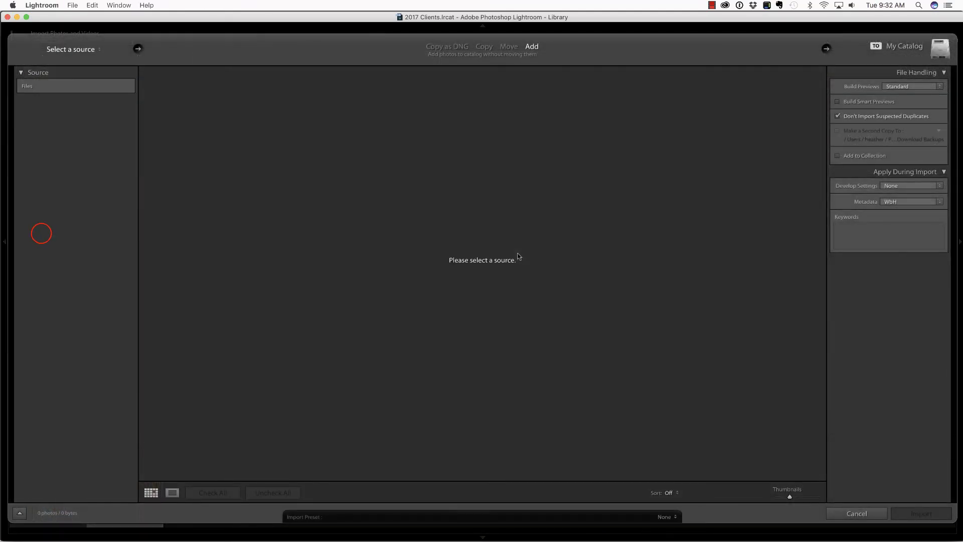
click(41, 233)
click(101, 244)
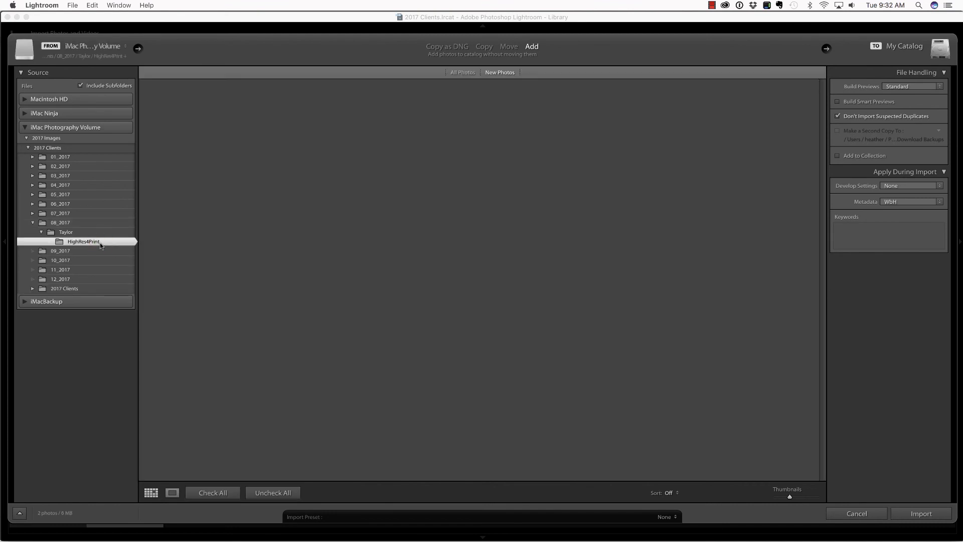
click(921, 514)
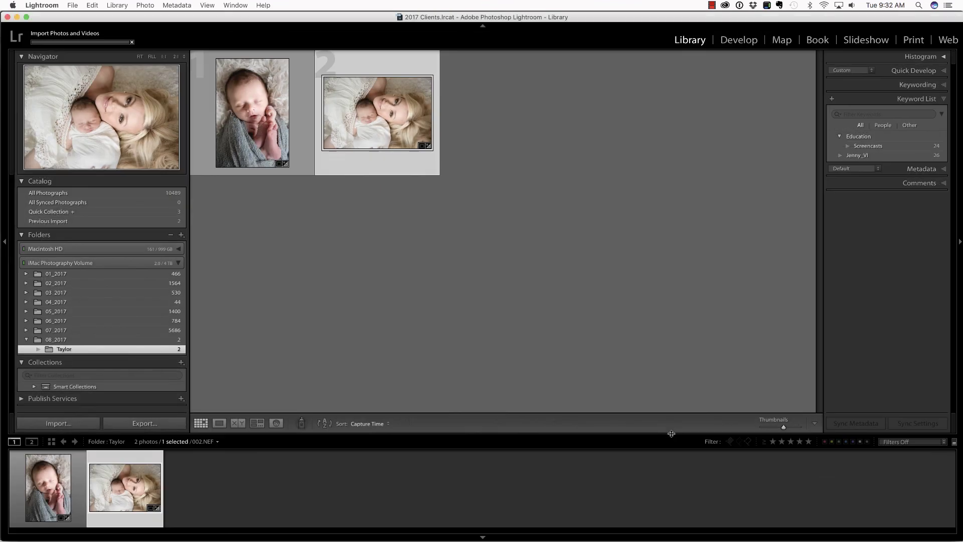
click(75, 347)
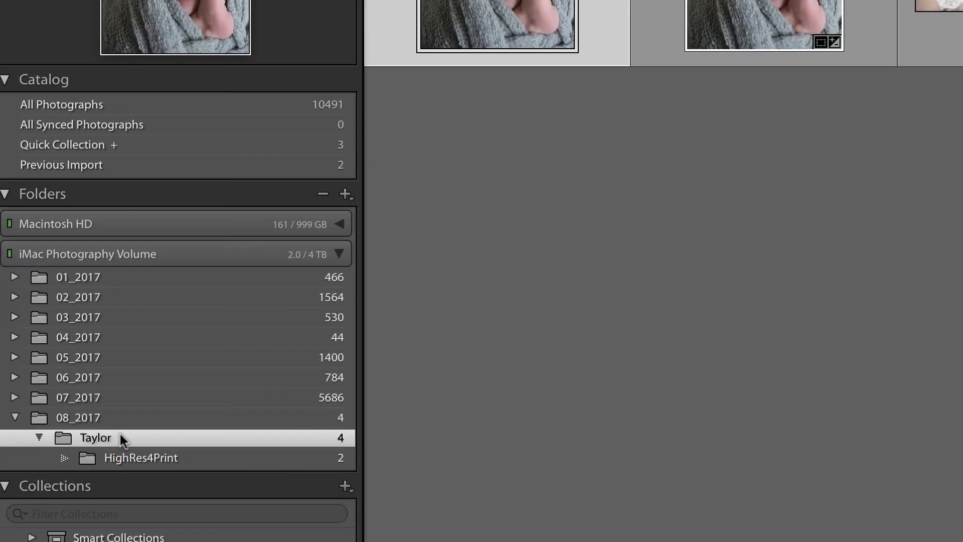
click(133, 459)
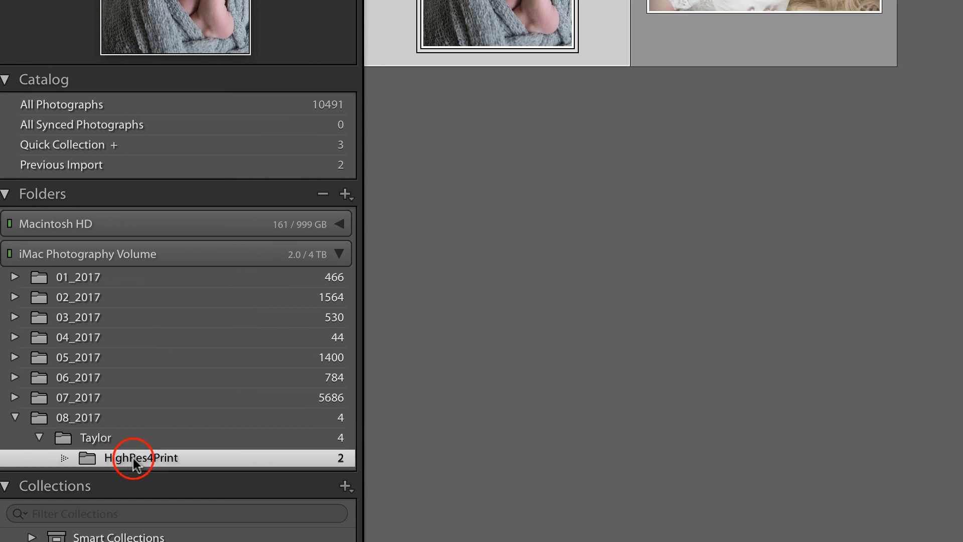